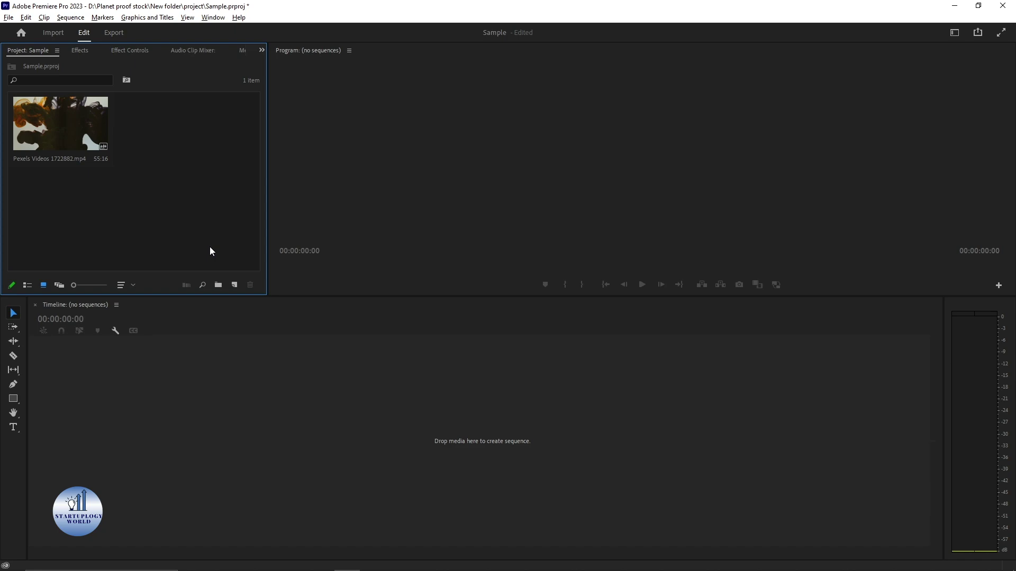
# Preview Pexels Videos 1722882.mp4 from its start and create a timeline sequence from the clip
pyautogui.doubleClick(60, 123)
pyautogui.click(134, 284)
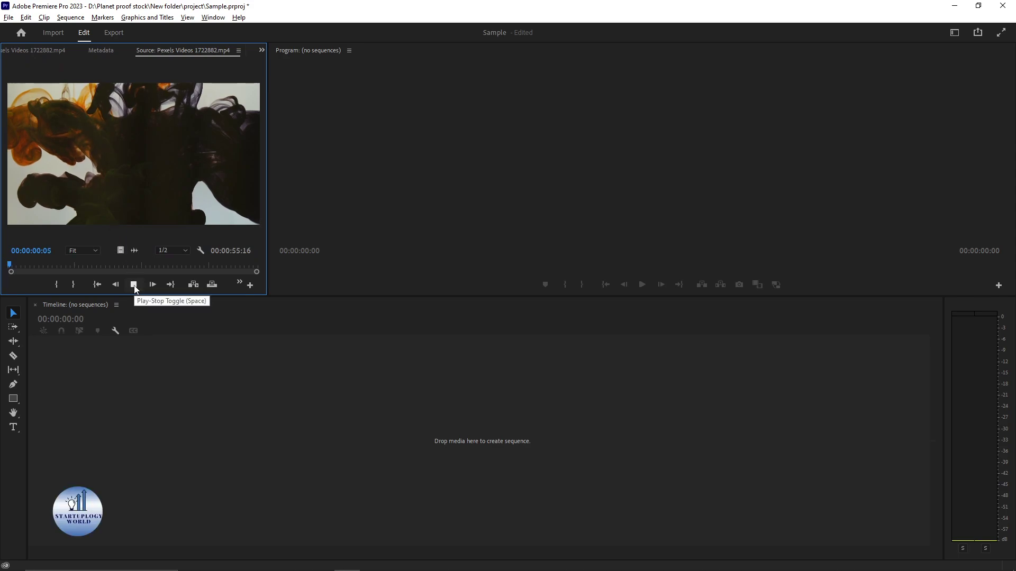
pyautogui.moveTo(17, 265)
pyautogui.mouseDown()
pyautogui.moveTo(249, 264)
pyautogui.moveTo(8, 263)
pyautogui.mouseUp()
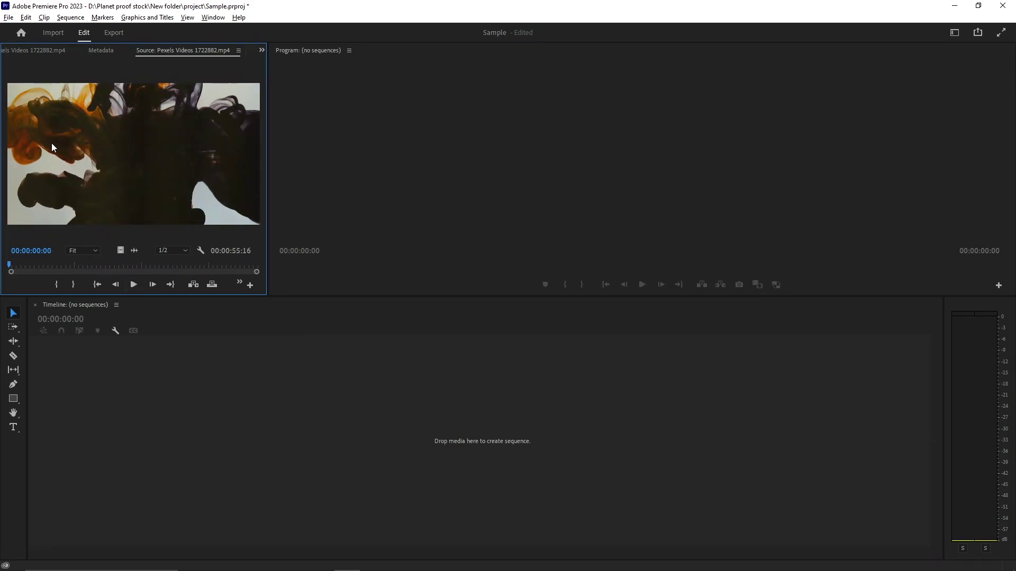
pyautogui.moveTo(91, 129); pyautogui.dragTo(266, 408)
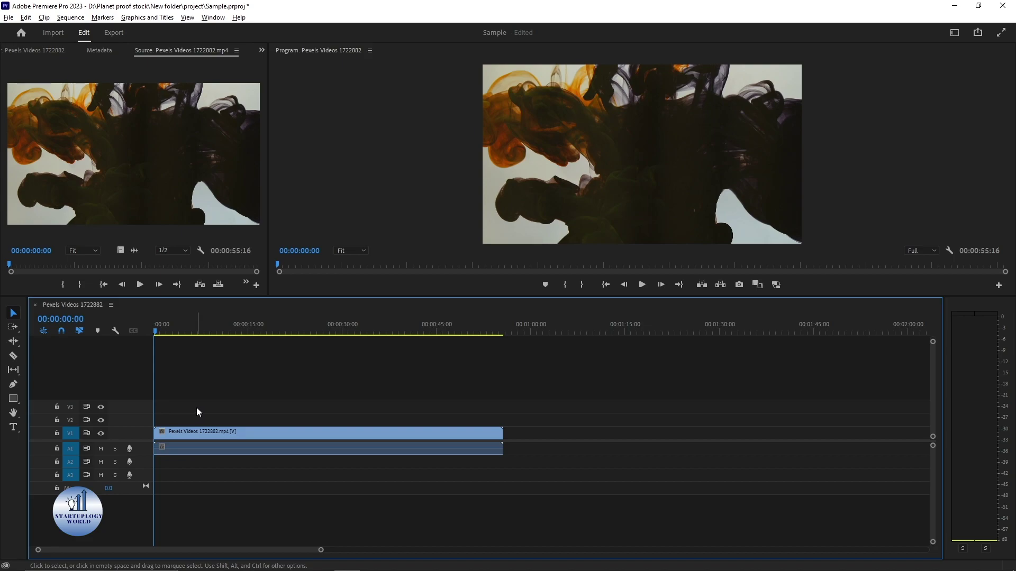
# Split the clip at 00:00:10:04 with the Razor tool
pyautogui.scroll(3, 198, 410)
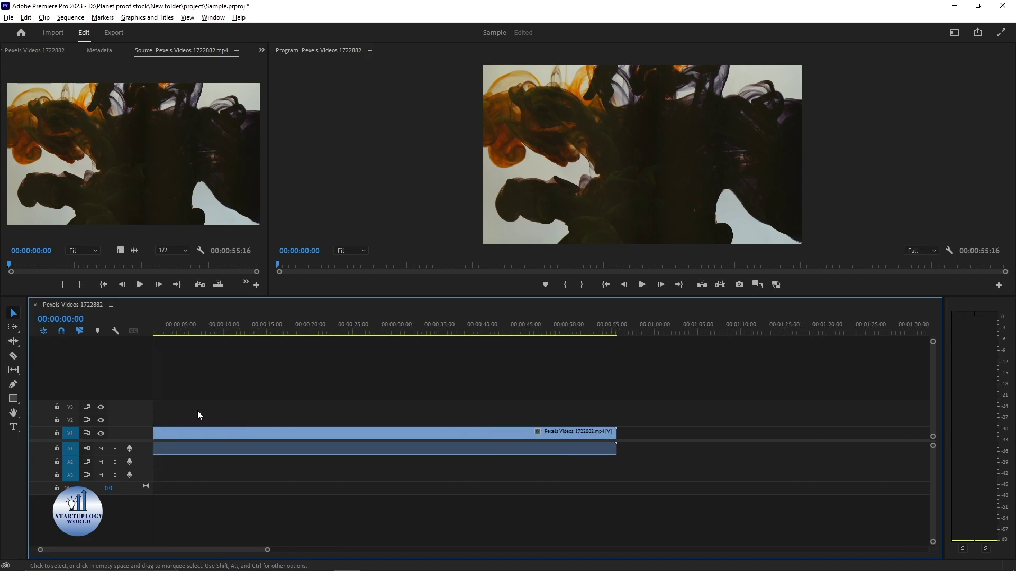
pyautogui.scroll(3, 198, 411)
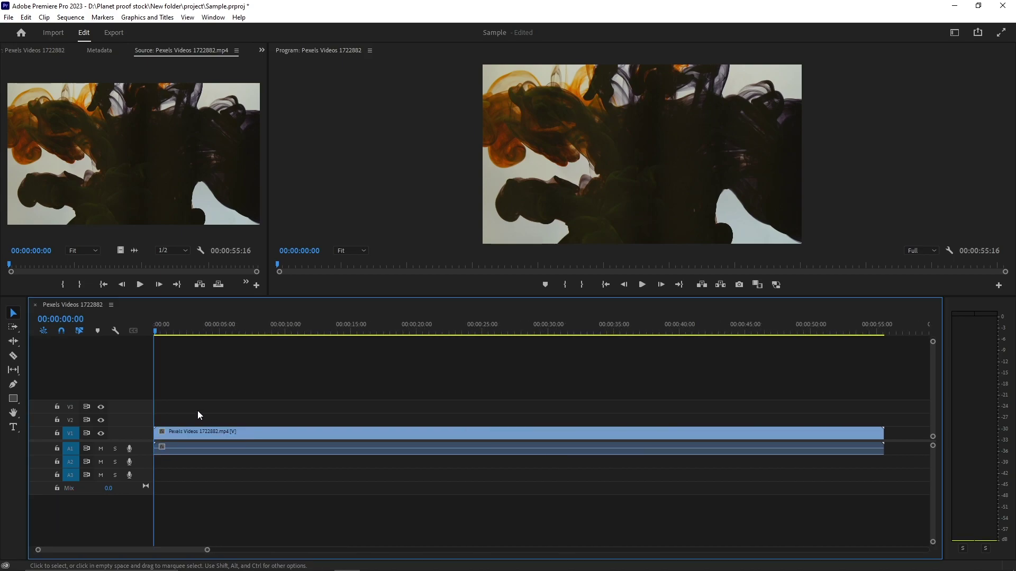
pyautogui.scroll(3, 198, 410)
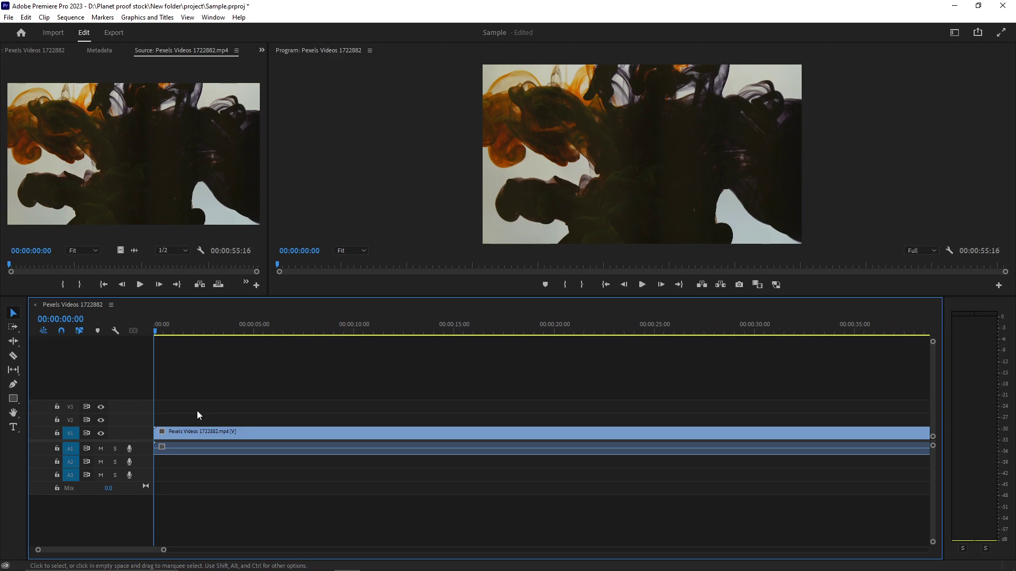
pyautogui.click(164, 331)
pyautogui.moveTo(166, 329); pyautogui.dragTo(356, 343)
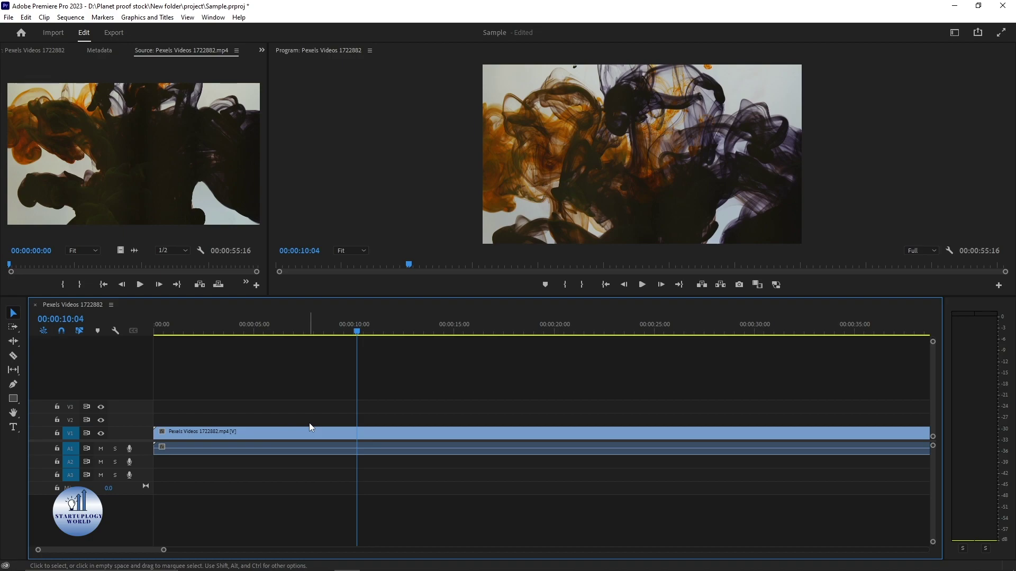
pyautogui.click(13, 359)
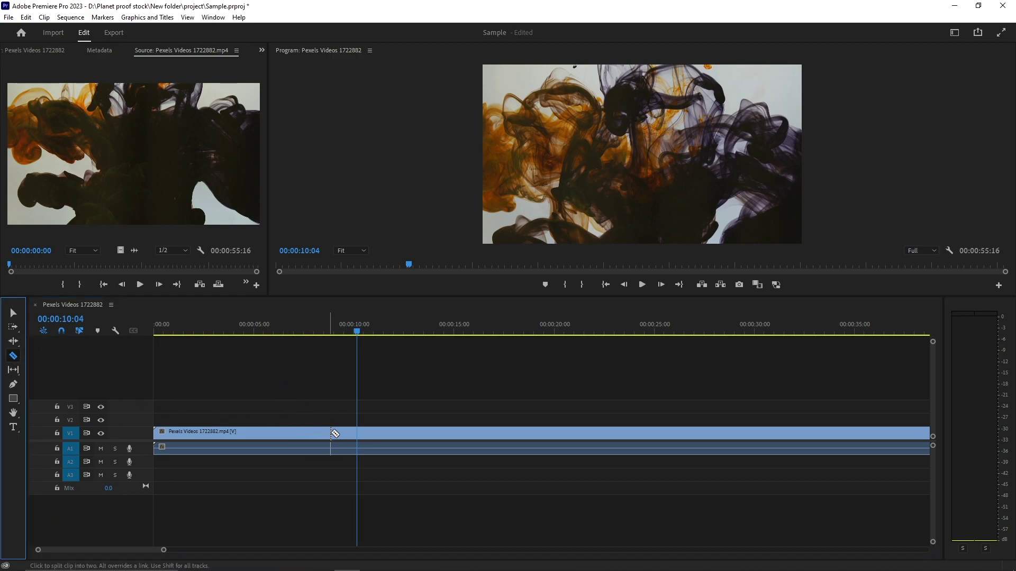
pyautogui.press('=')
pyautogui.click(357, 432)
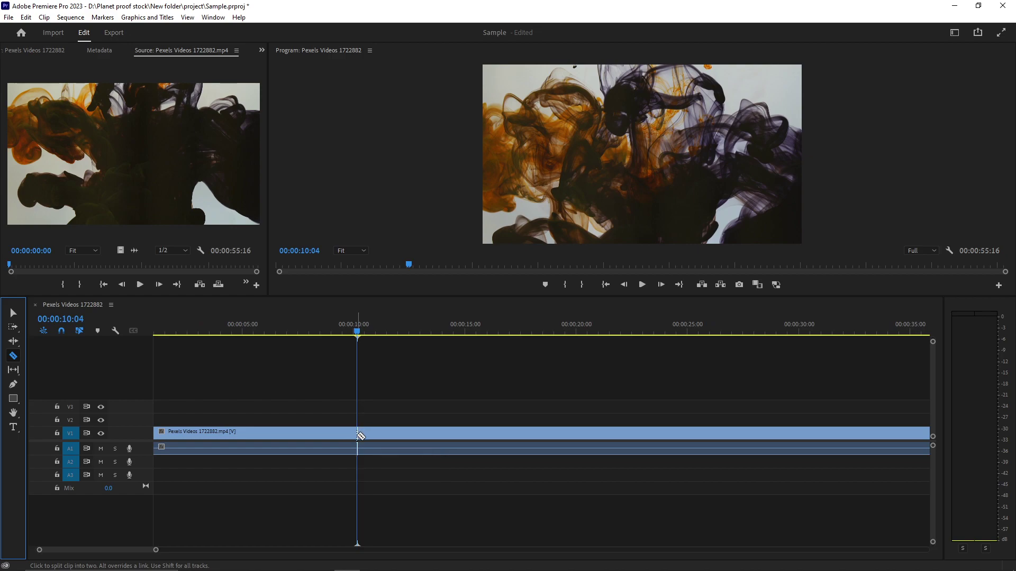
pyautogui.click(359, 435)
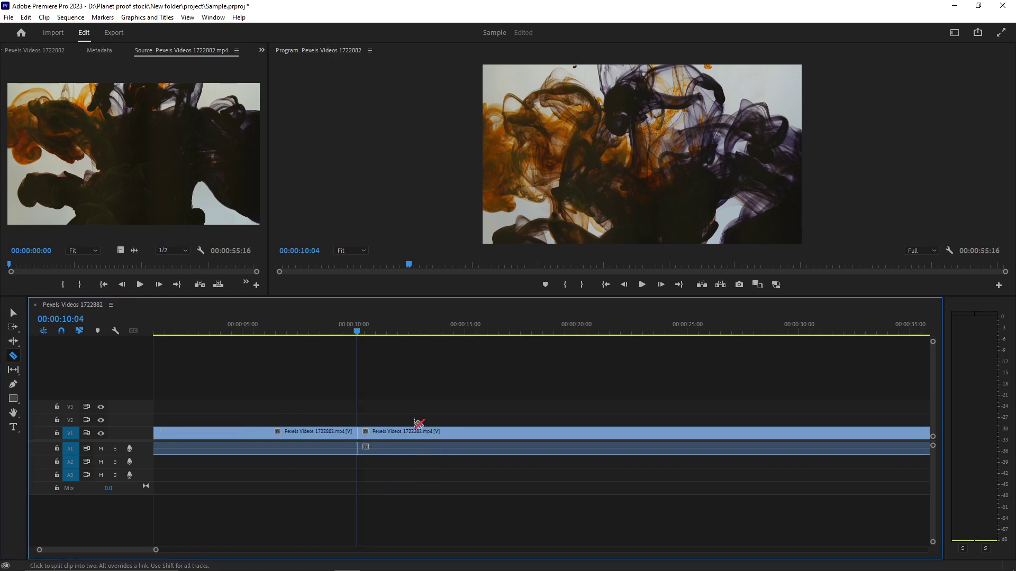
# Split the remaining part of the clip at 00:00:19:08 with the Razor tool
pyautogui.press('-')
pyautogui.press('-')
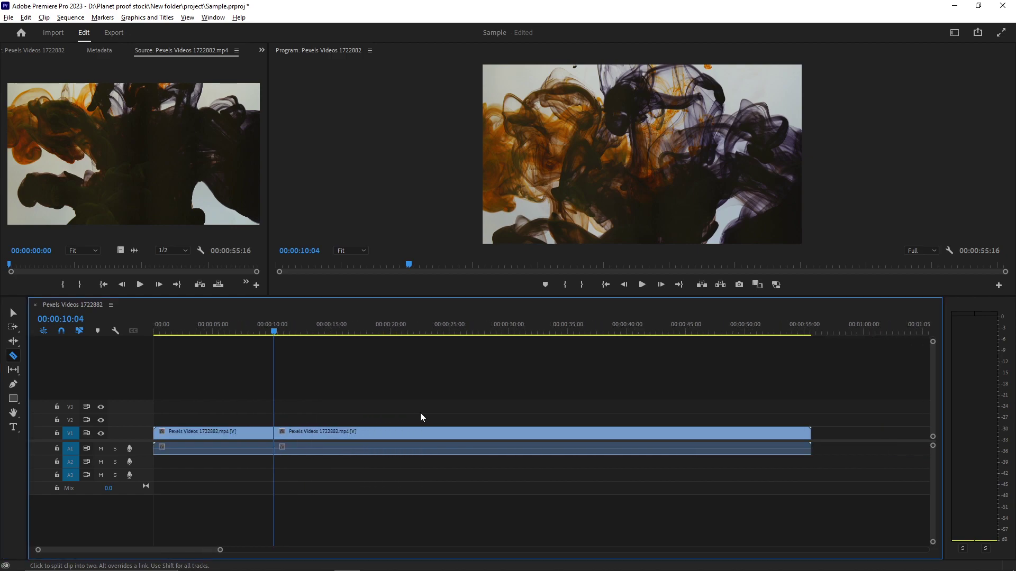
pyautogui.moveTo(273, 333); pyautogui.dragTo(383, 358)
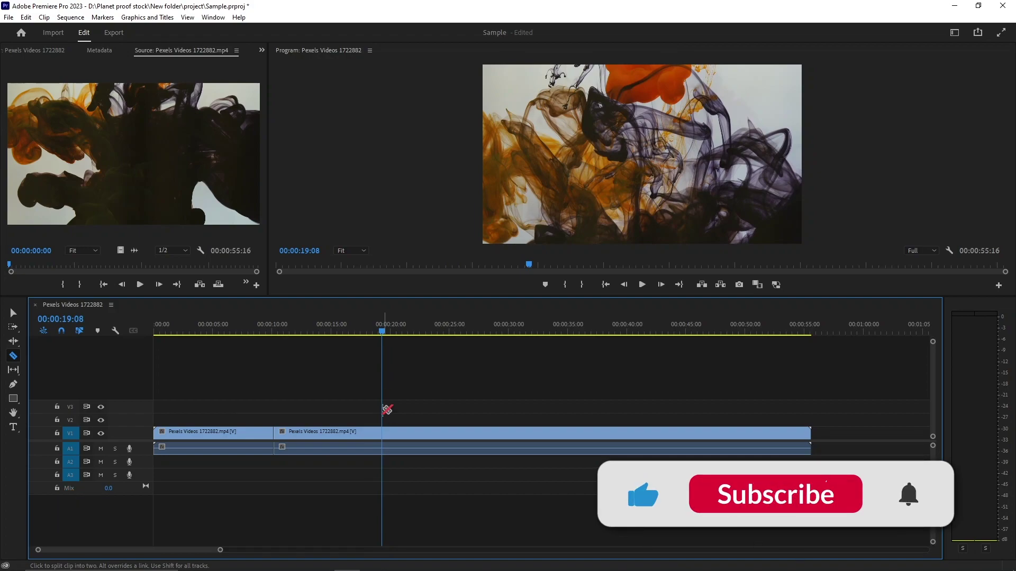
pyautogui.press('=')
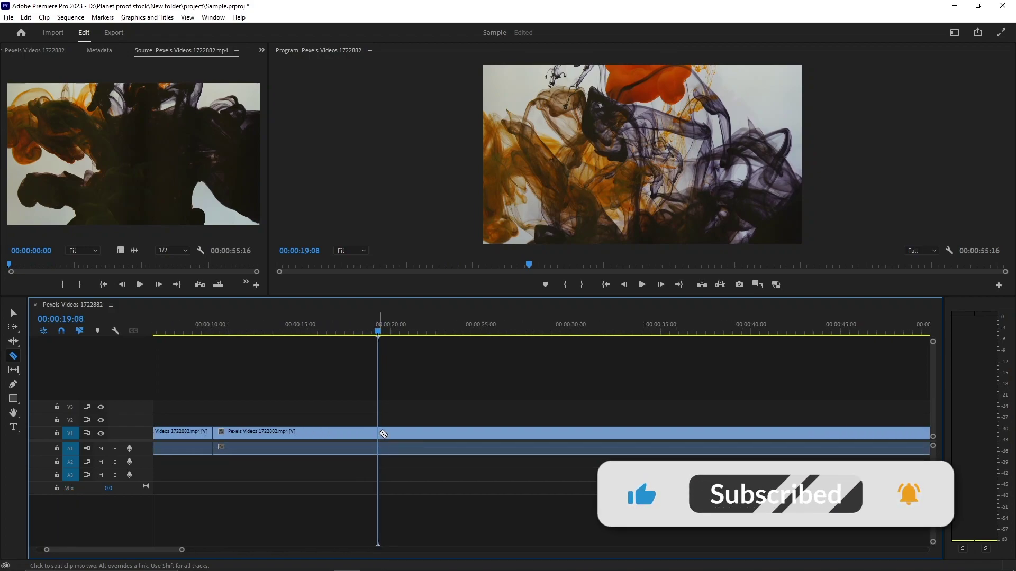
pyautogui.click(379, 433)
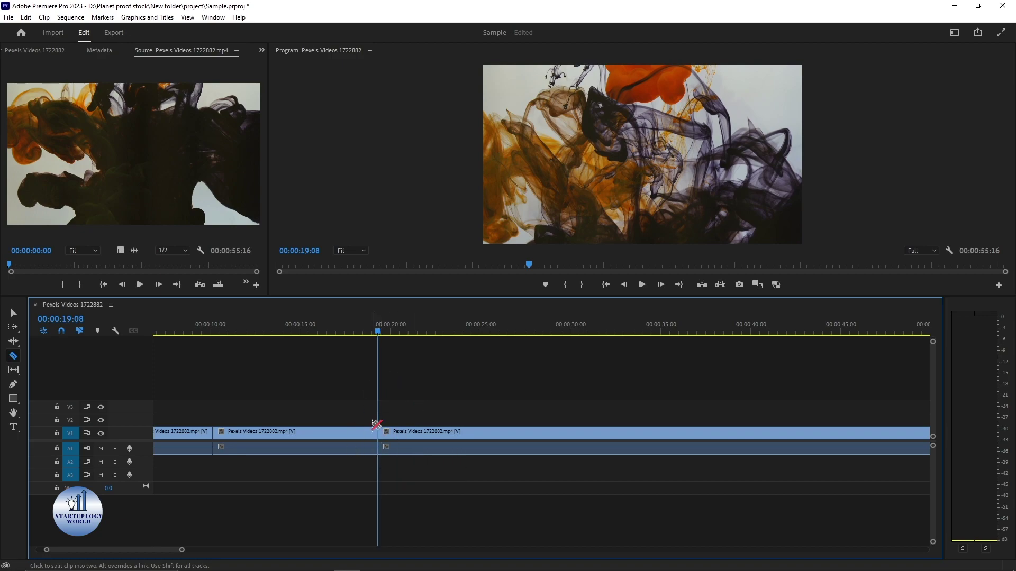
# Try to shift a cut segment along the timeline and undo the edits back to the single uncut clip
pyautogui.press('-')
pyautogui.press('v')
pyautogui.press('-')
pyautogui.moveTo(351, 431); pyautogui.dragTo(468, 419)
pyautogui.hotkey('ctrl', 'z')
pyautogui.hotkey('ctrl', 'z')
pyautogui.hotkey('ctrl', 'z')
pyautogui.hotkey('ctrl', 'z')
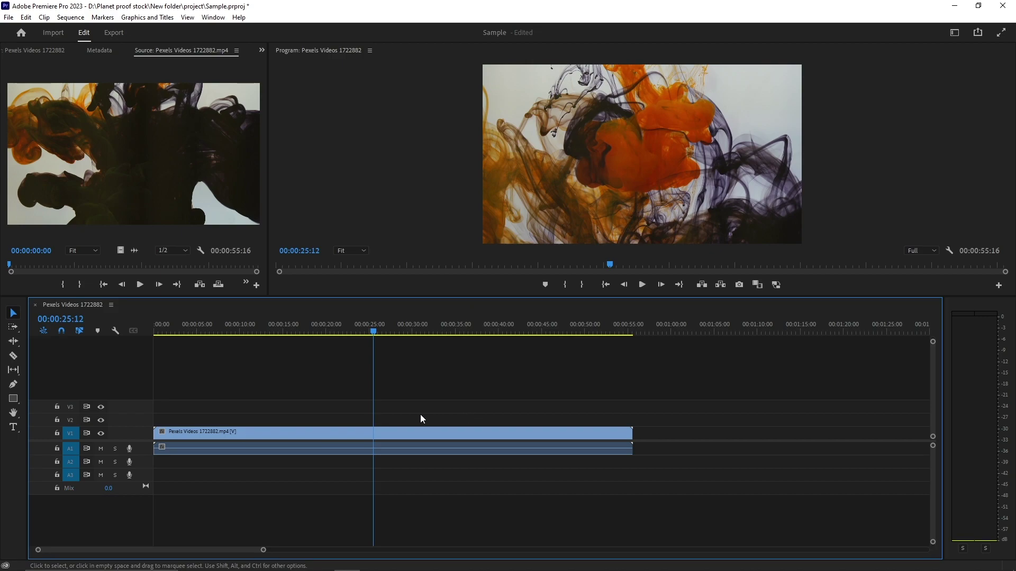
# Split the clip at 00:00:10:02 and at 00:00:23:19 with the Razor tool
pyautogui.moveTo(228, 333)
pyautogui.mouseDown()
pyautogui.moveTo(209, 333)
pyautogui.moveTo(344, 333)
pyautogui.moveTo(240, 333)
pyautogui.mouseUp()
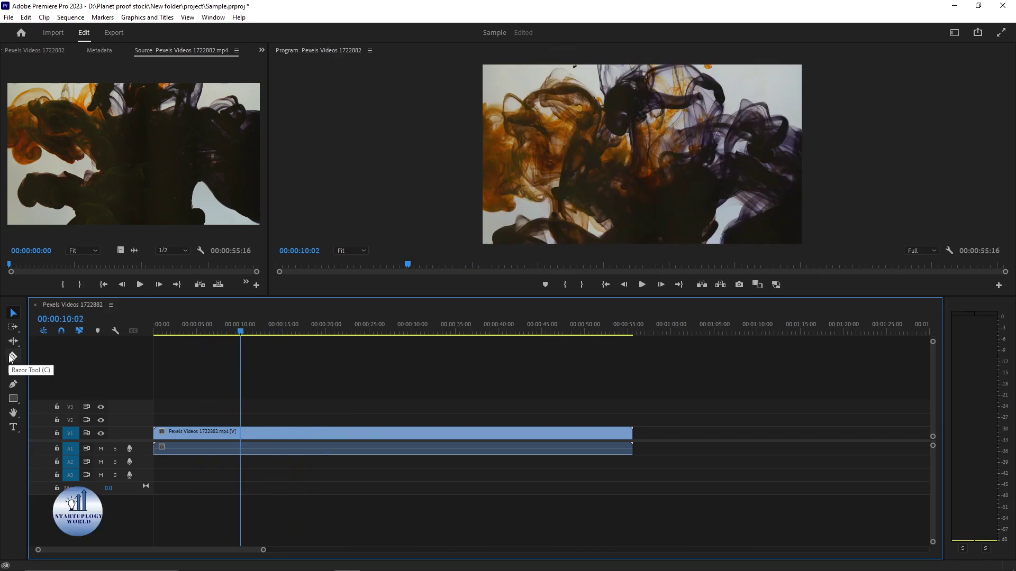
pyautogui.click(13, 357)
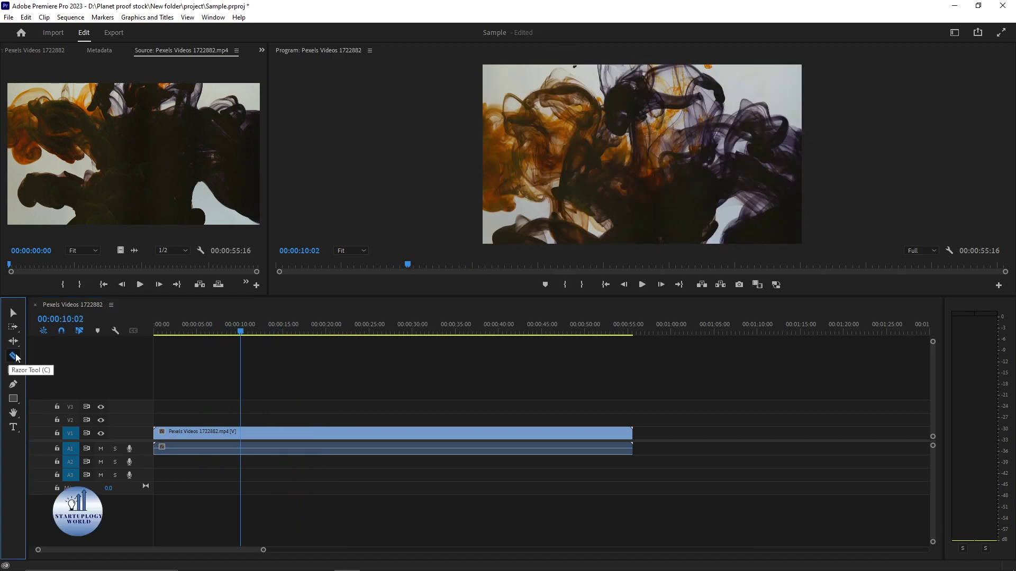
pyautogui.click(241, 433)
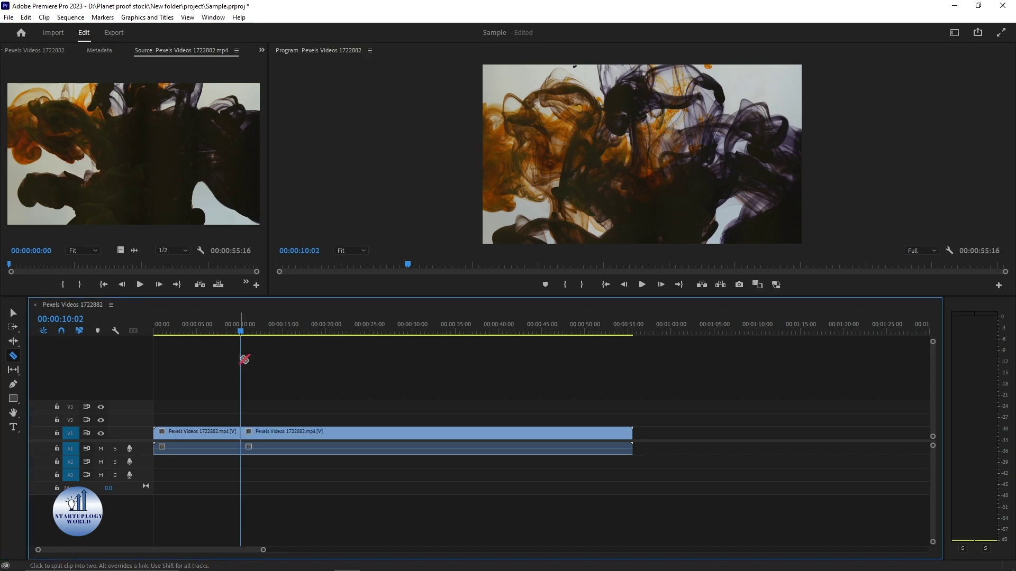
pyautogui.moveTo(241, 336); pyautogui.dragTo(359, 332)
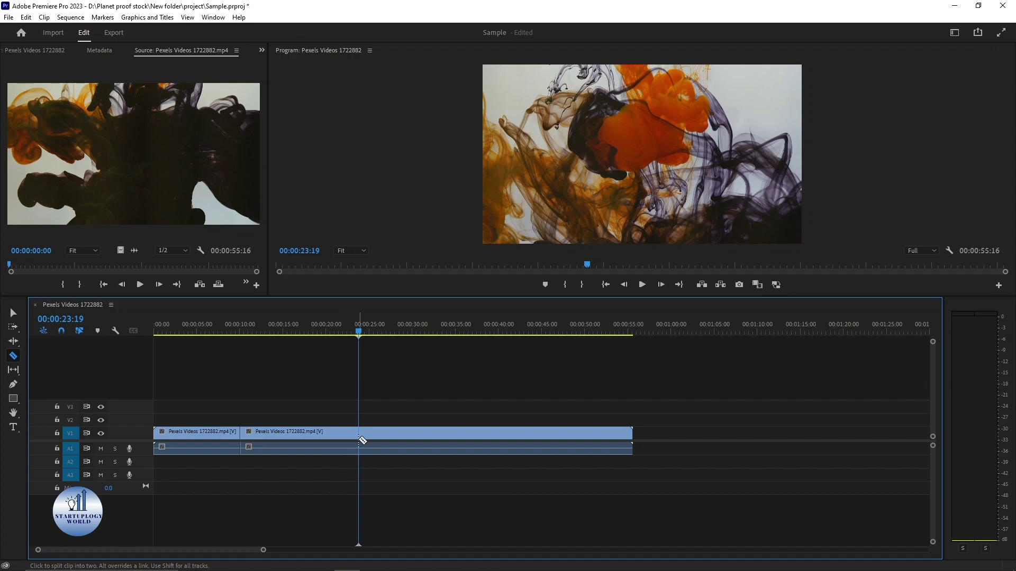
pyautogui.click(362, 439)
# Clear the middle segment and move the last segment against the first one to close the gap
pyautogui.click(14, 312)
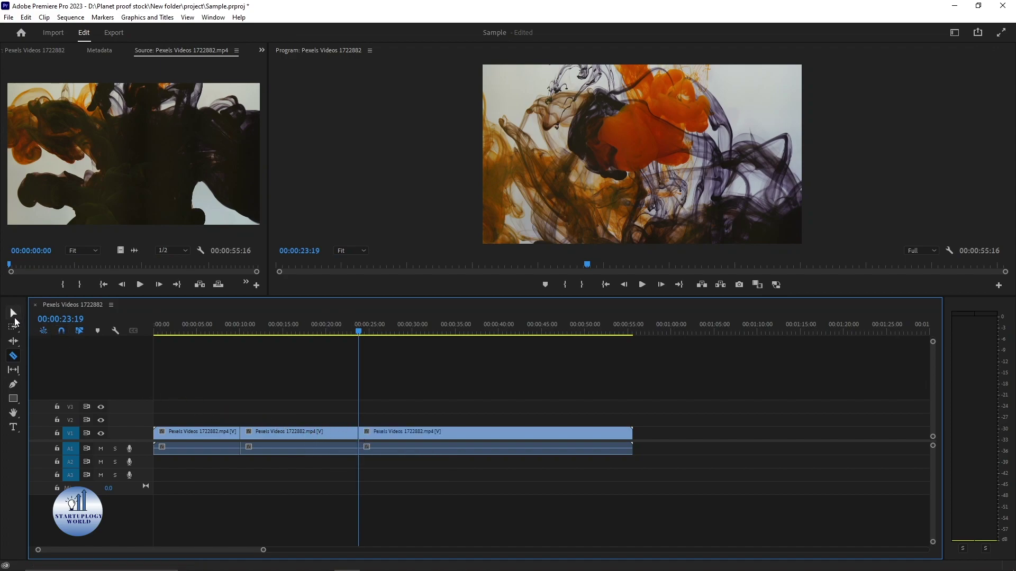
pyautogui.click(289, 433)
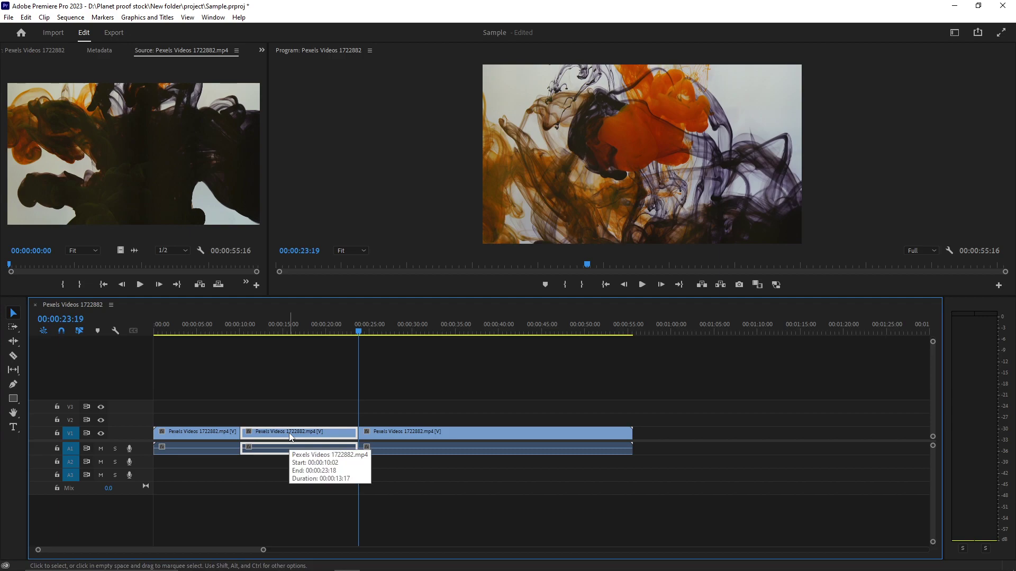
pyautogui.rightClick(290, 436)
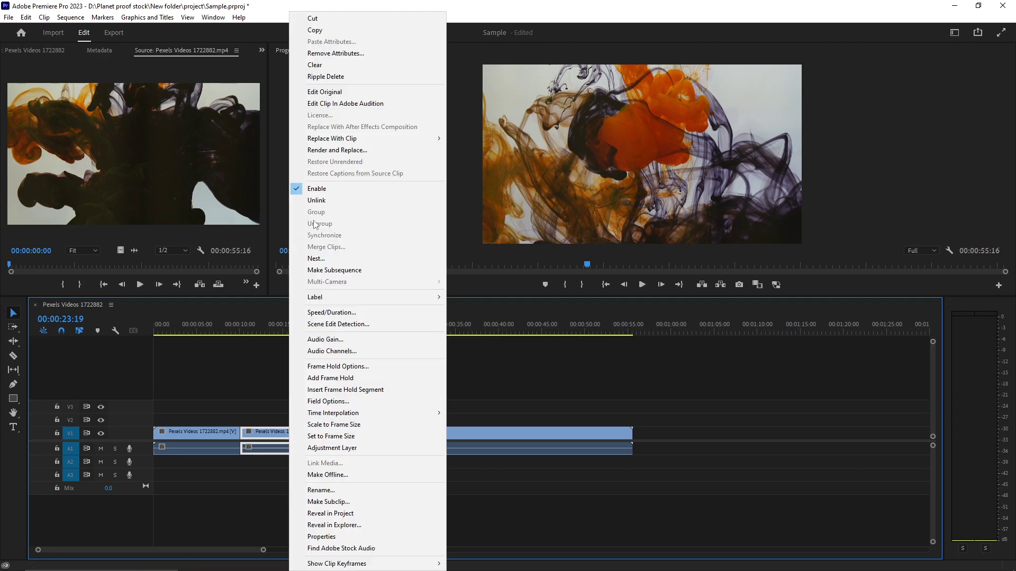
pyautogui.click(318, 64)
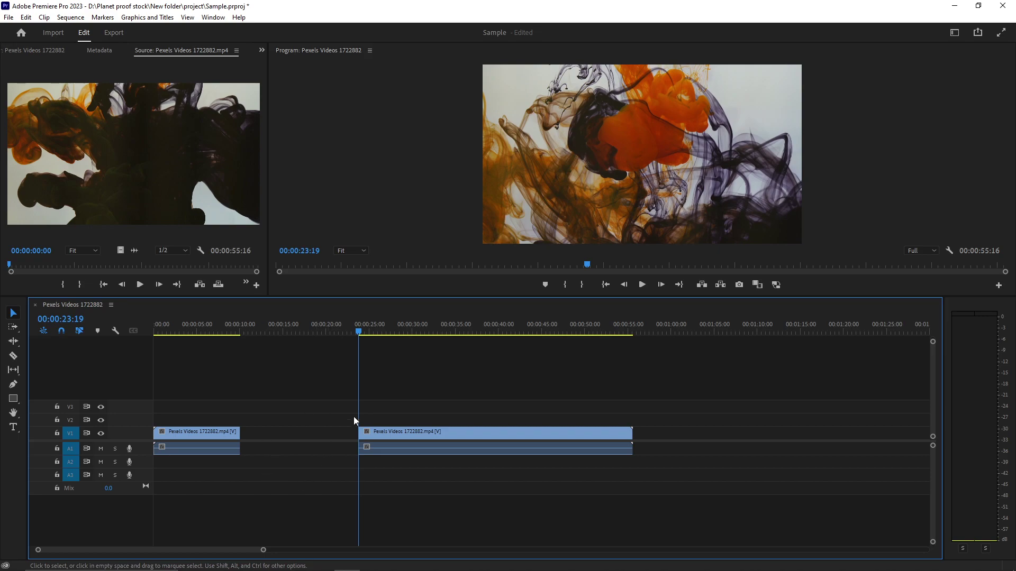
pyautogui.moveTo(413, 431); pyautogui.dragTo(295, 432)
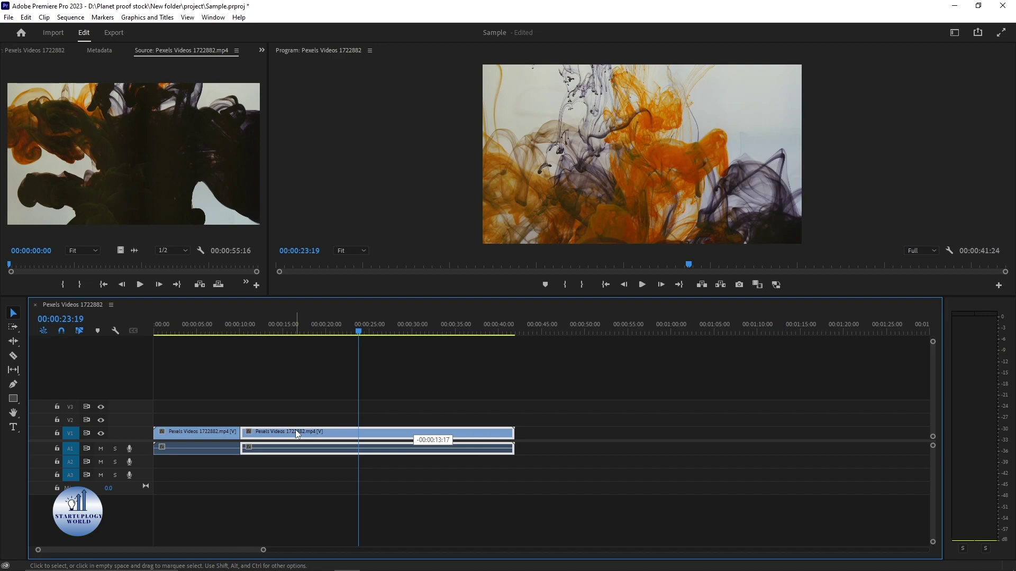
# Play back the sequence from about 00:00:09:07 across the cut to check the joined segments
pyautogui.click(235, 333)
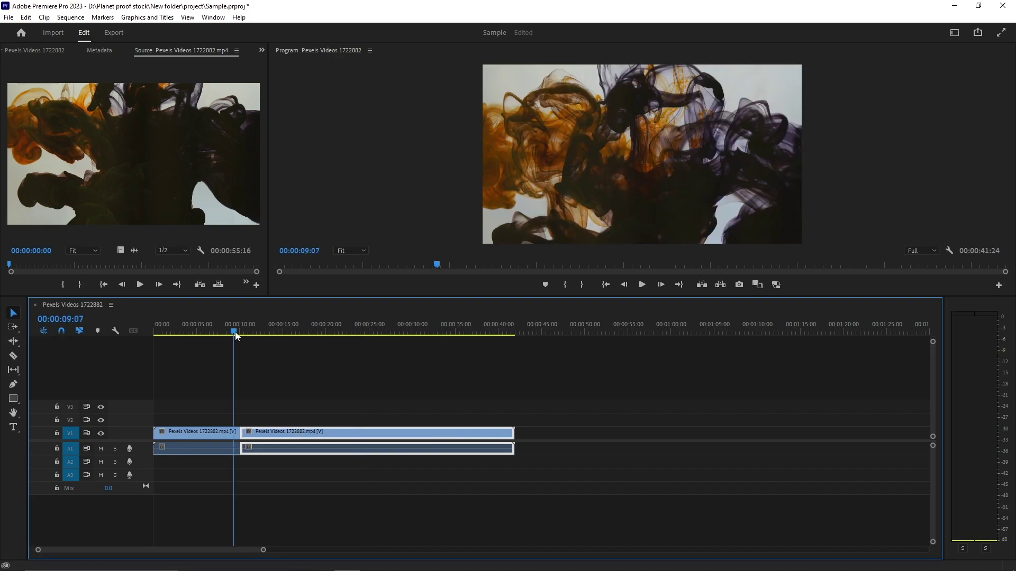
pyautogui.press('space')
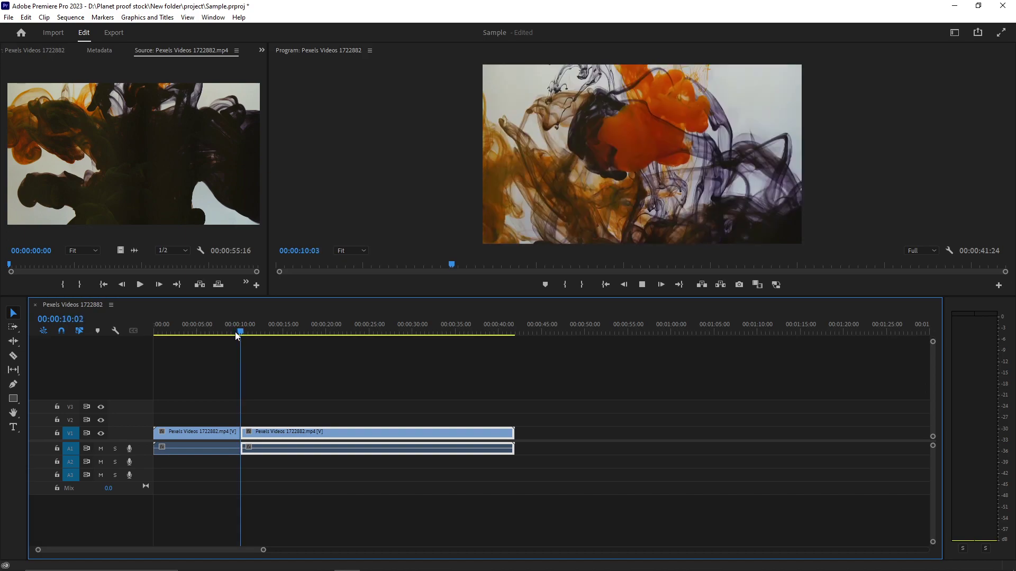
pyautogui.press('space')
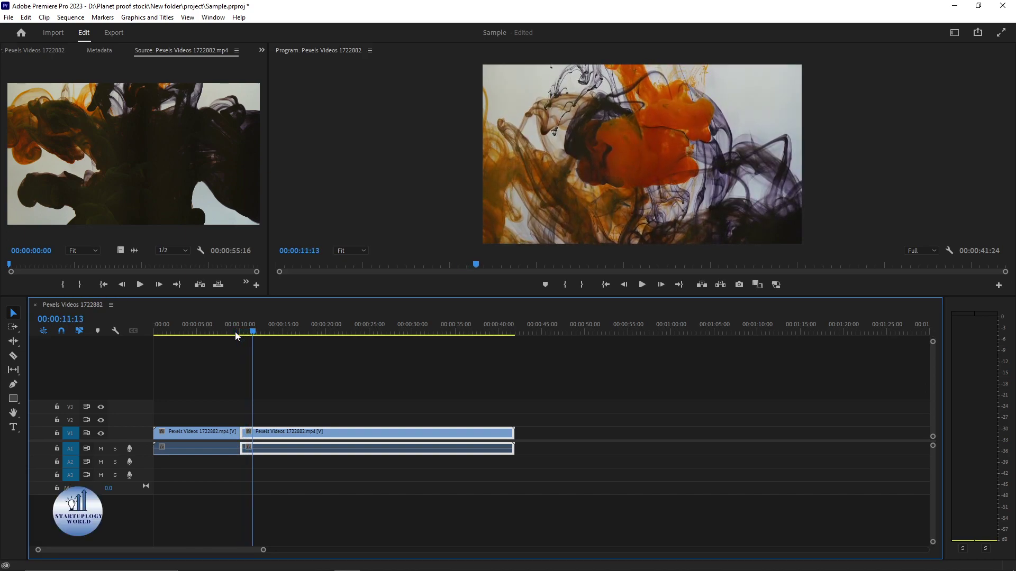
pyautogui.click(328, 352)
pyautogui.press('space')
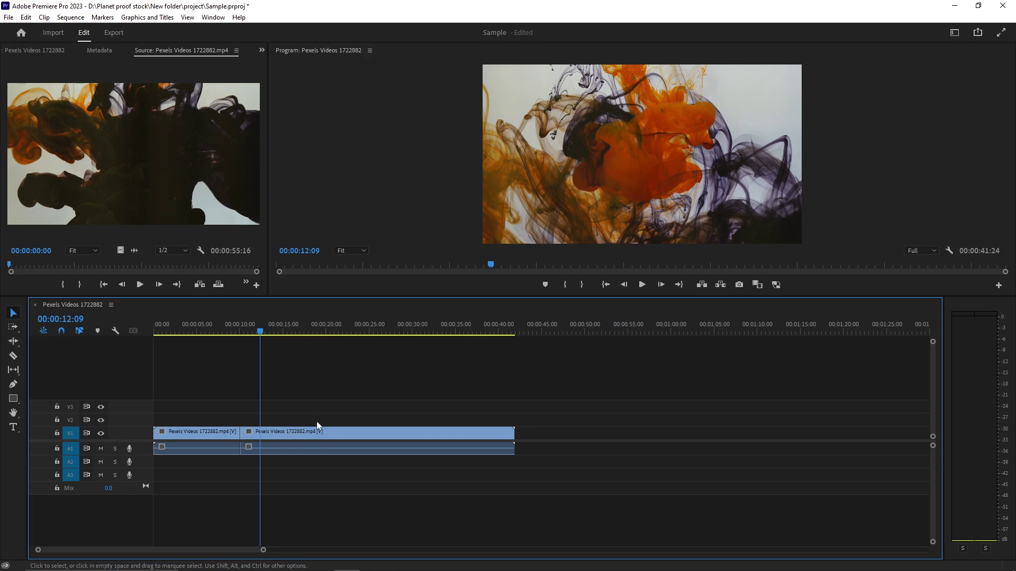
# Show the Effect Controls for the second segment and widen the area so its properties and keyframe timeline are readable
pyautogui.click(305, 433)
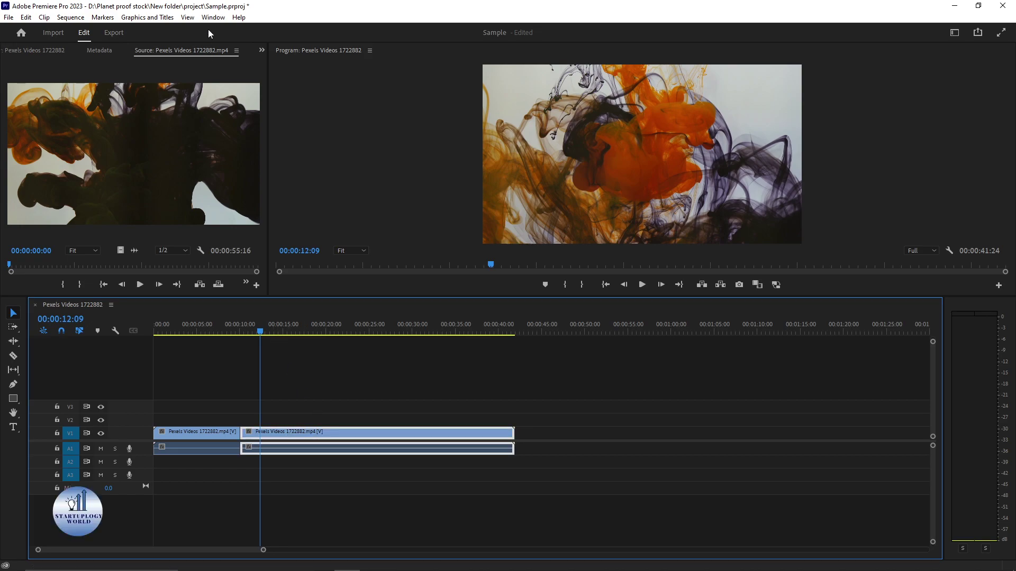
pyautogui.click(211, 18)
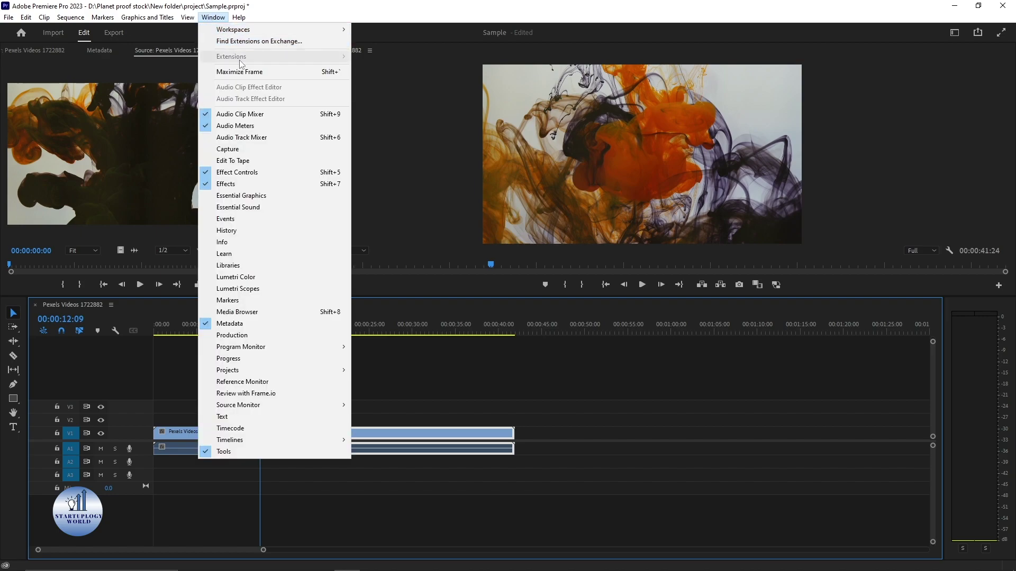
pyautogui.click(232, 173)
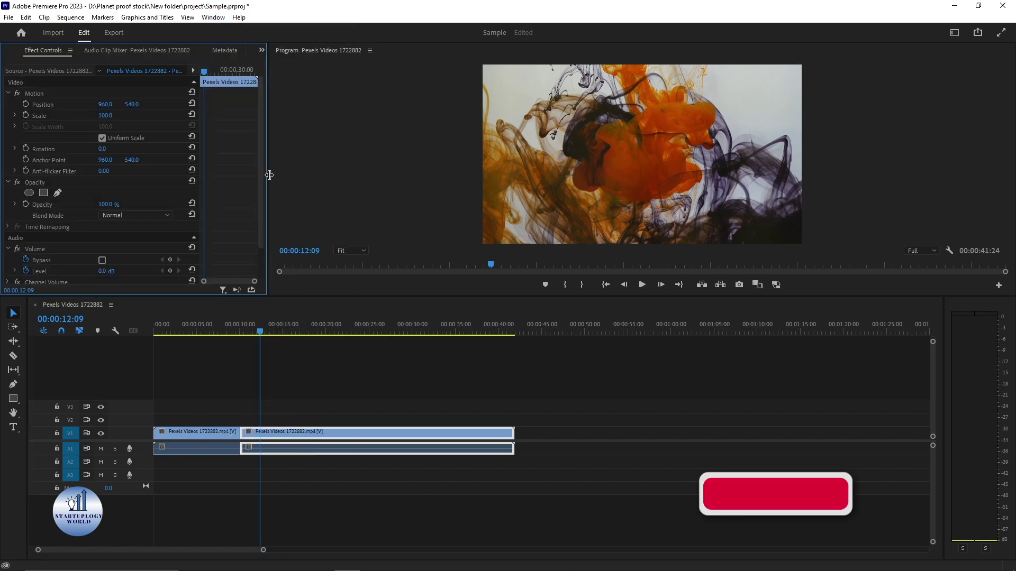
pyautogui.moveTo(336, 176); pyautogui.dragTo(393, 174)
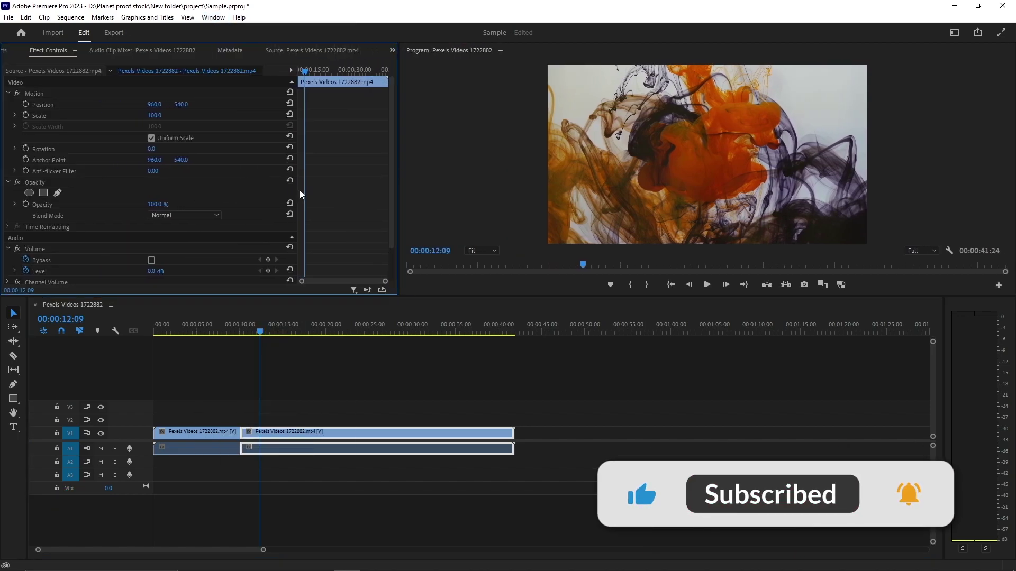
pyautogui.moveTo(233, 189); pyautogui.dragTo(201, 190)
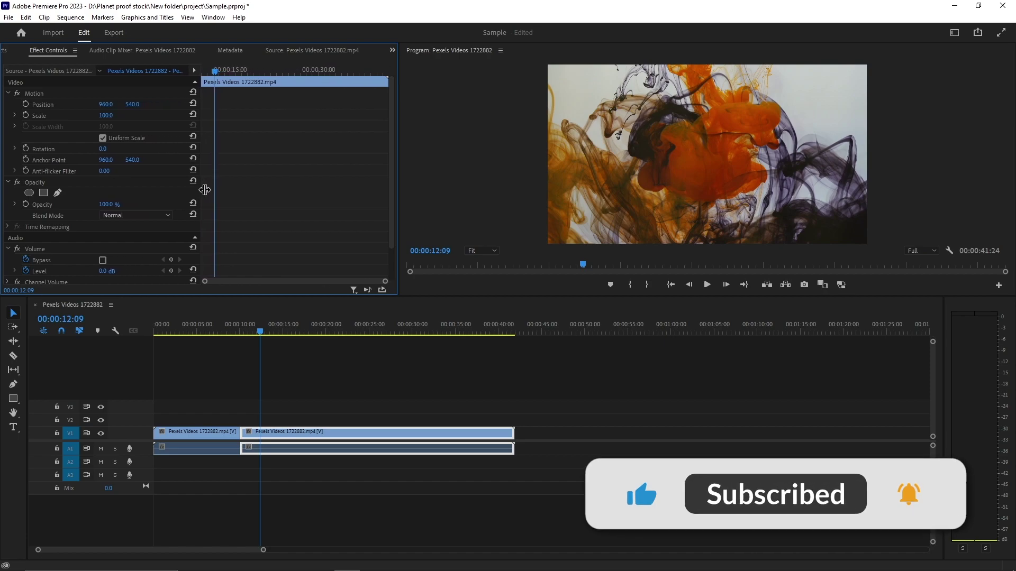
# Search the Effects library for "crop" and apply the Crop video effect to the second segment
pyautogui.click(210, 20)
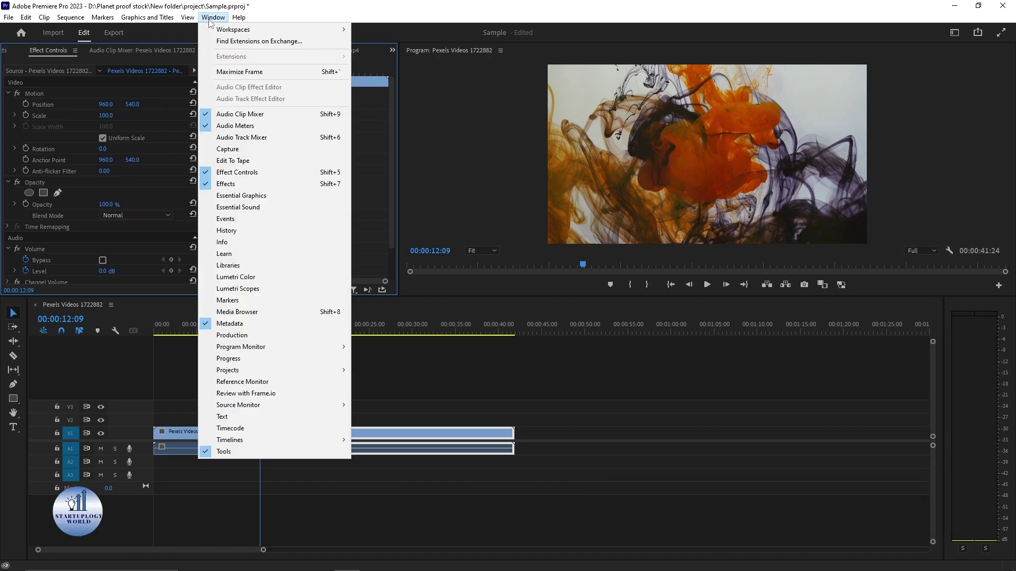
pyautogui.click(276, 183)
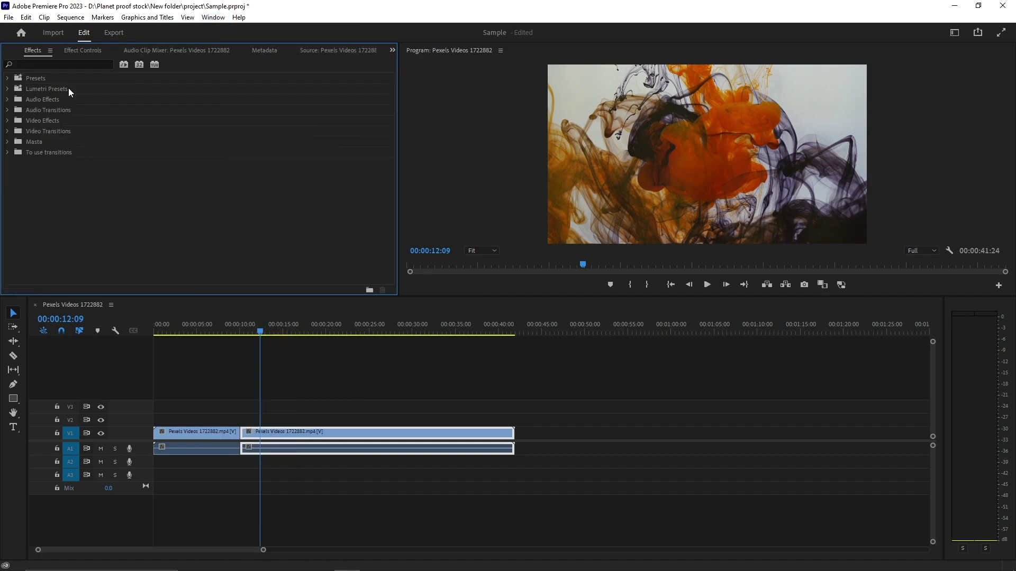
pyautogui.click(85, 64)
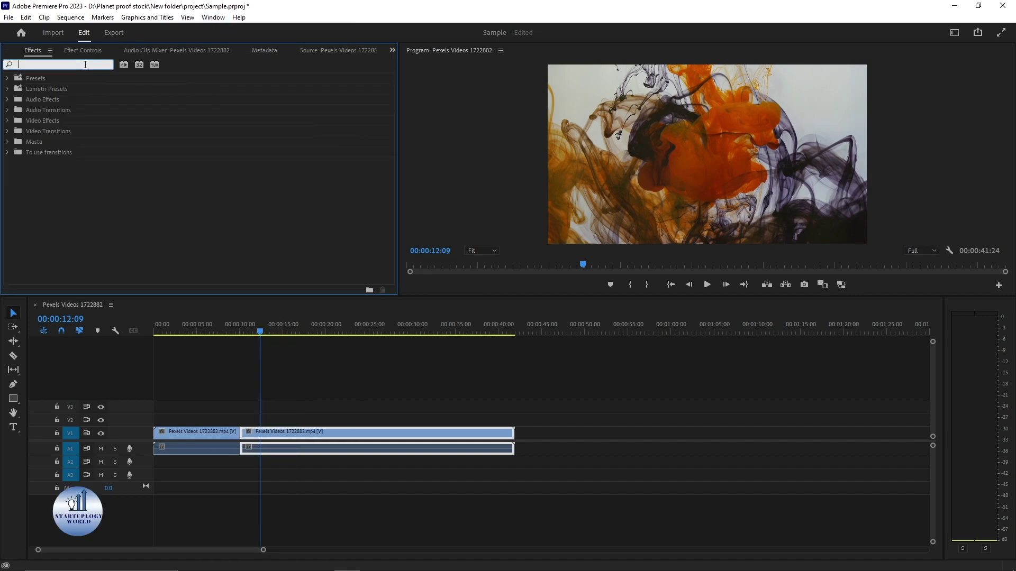
pyautogui.write('cr')
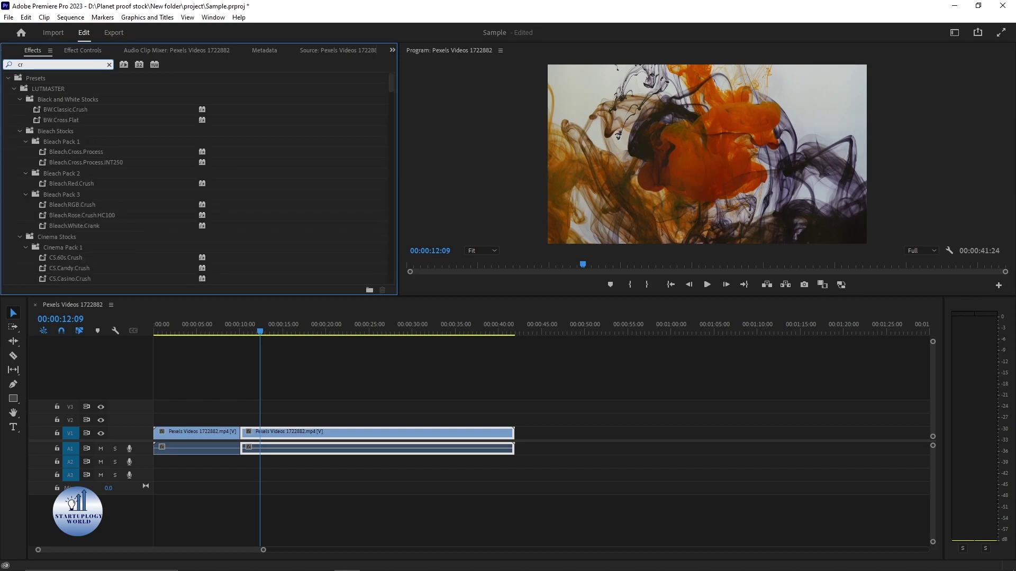
pyautogui.write('o')
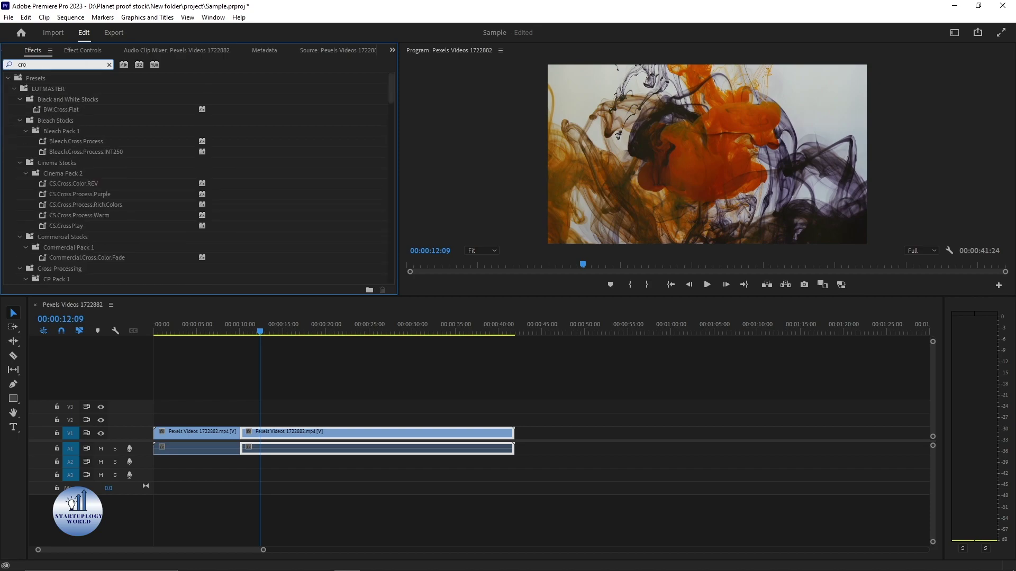
pyautogui.write('p')
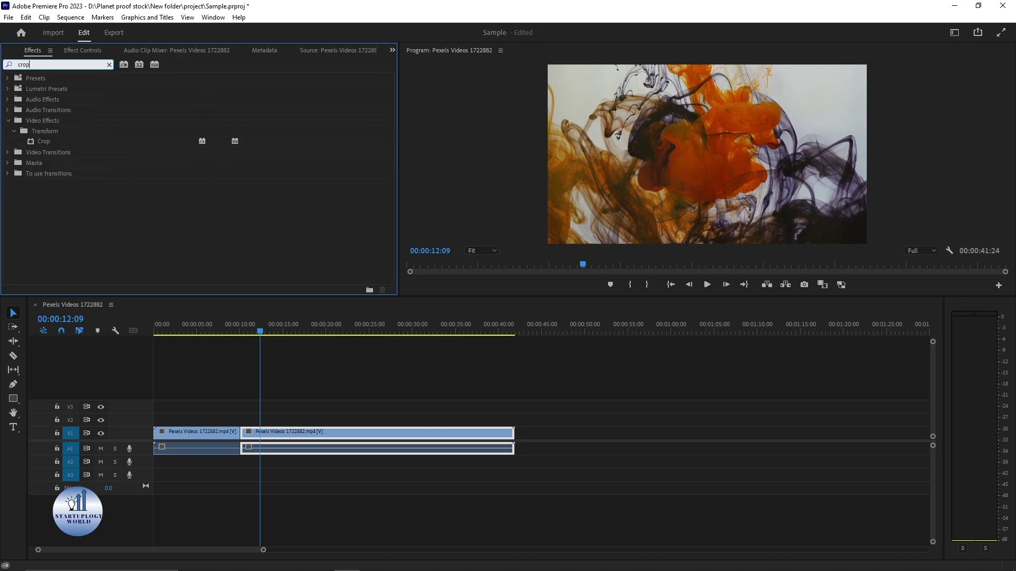
pyautogui.click(63, 144)
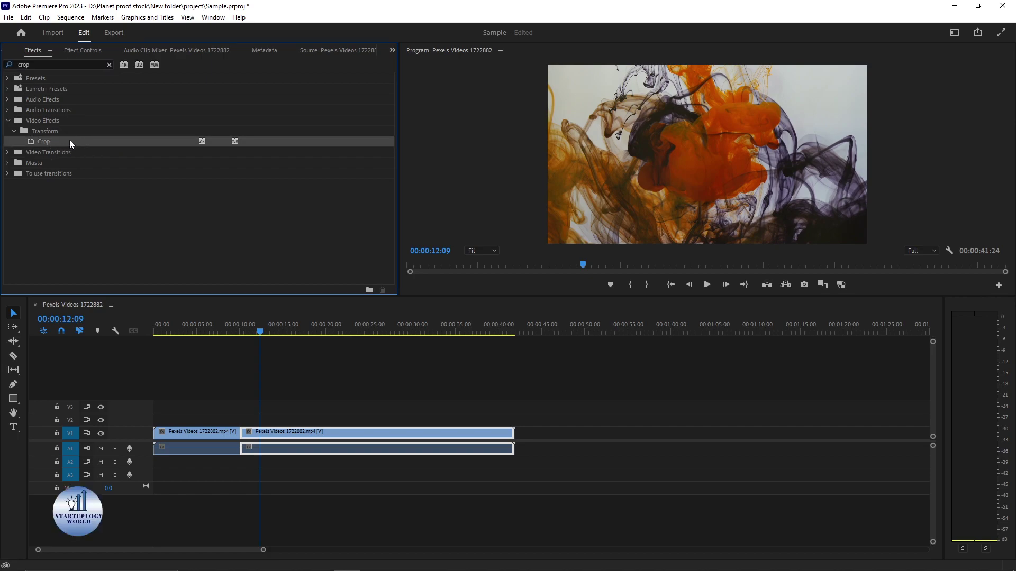
pyautogui.moveTo(68, 140); pyautogui.dragTo(307, 437)
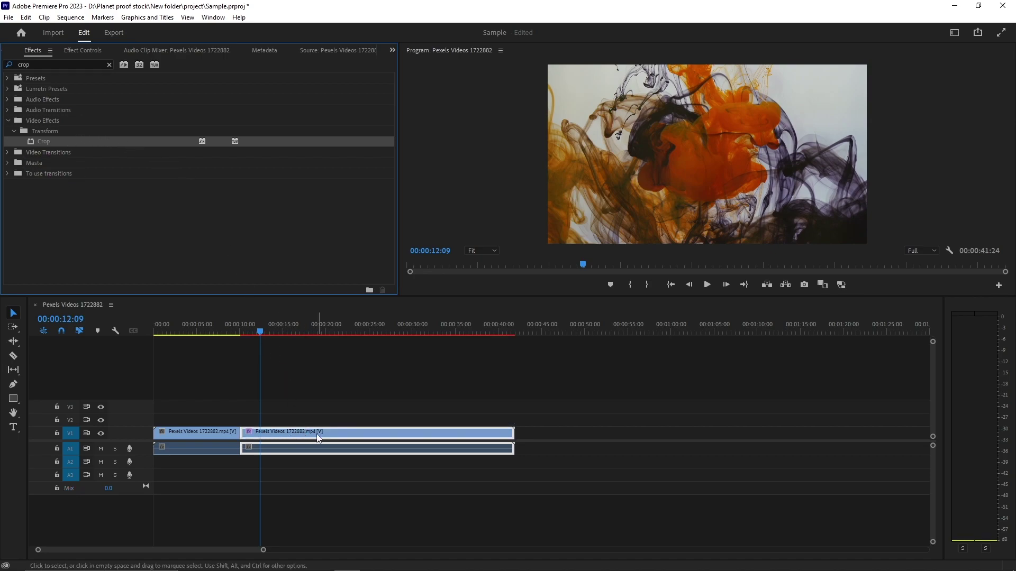
# Show the second segment's Effect Controls and select the Crop effect to get its handles on the preview frame
pyautogui.click(77, 53)
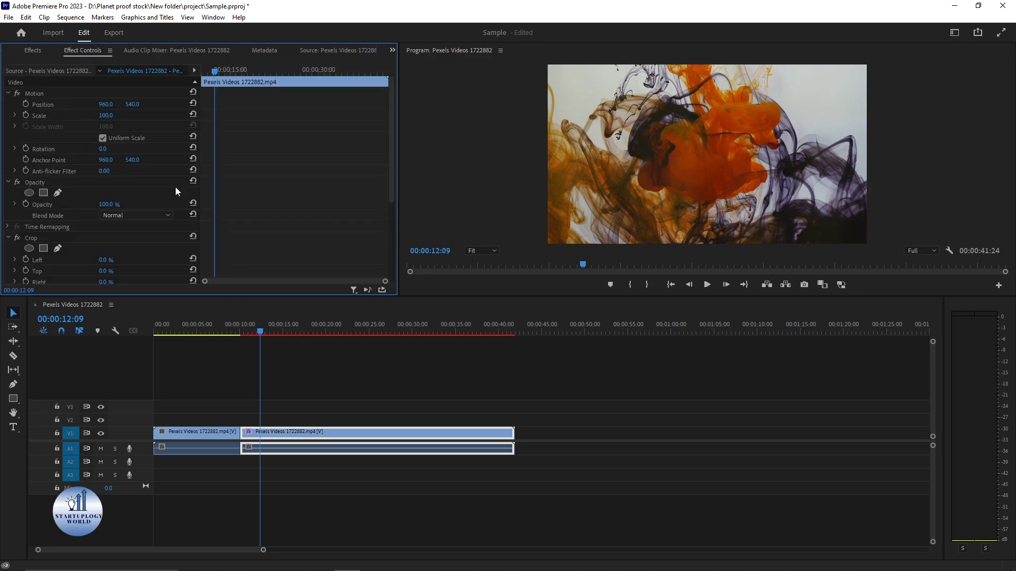
pyautogui.scroll(-3, 175, 186)
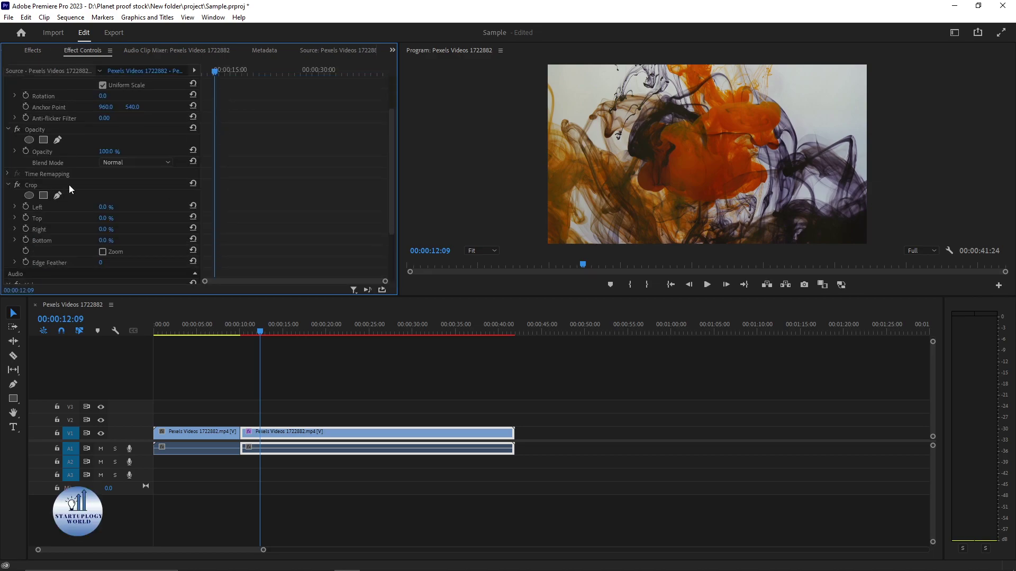
pyautogui.click(68, 185)
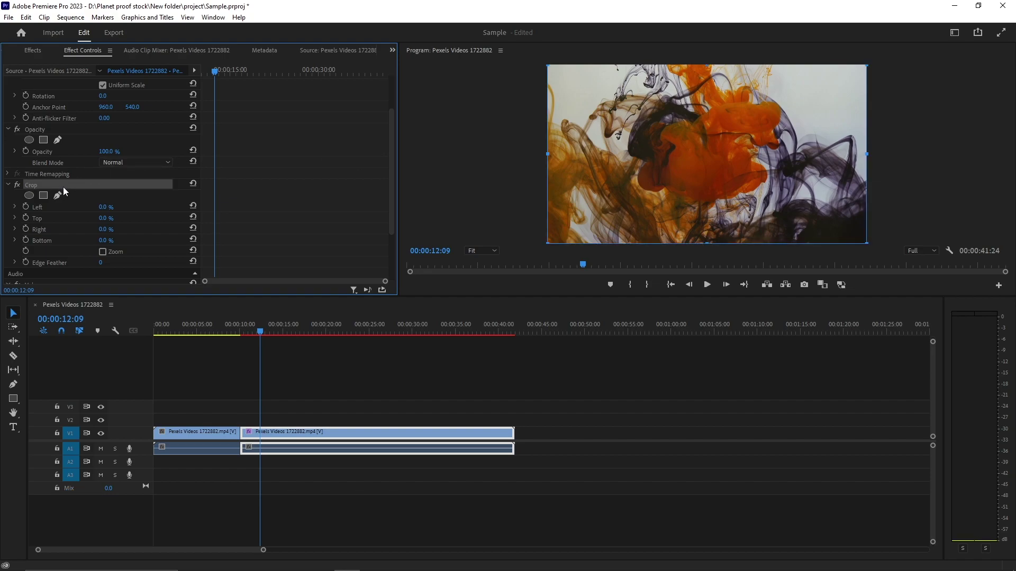
# Try cropping the segment to Left 34.7% and Right 21.4%, and reset both values to their defaults
pyautogui.moveTo(550, 154); pyautogui.dragTo(610, 154)
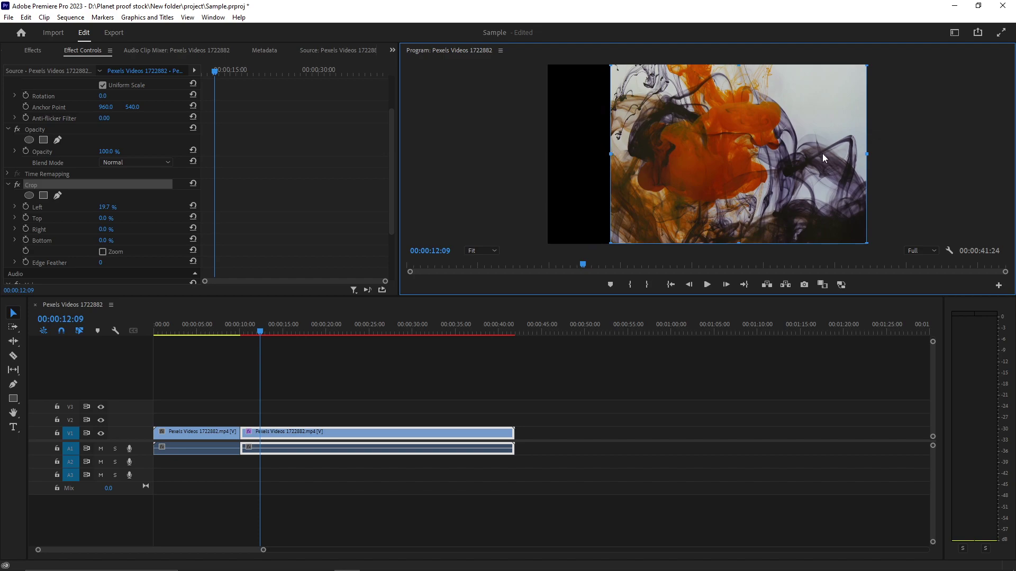
pyautogui.moveTo(867, 154); pyautogui.dragTo(799, 154)
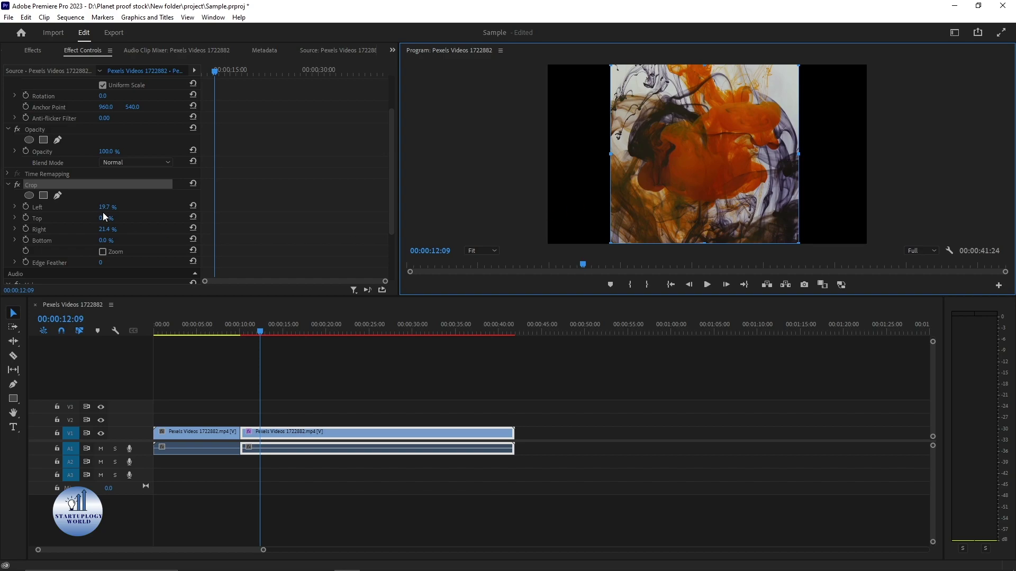
pyautogui.moveTo(105, 207)
pyautogui.mouseDown()
pyautogui.moveTo(153, 207)
pyautogui.moveTo(103, 218)
pyautogui.mouseUp()
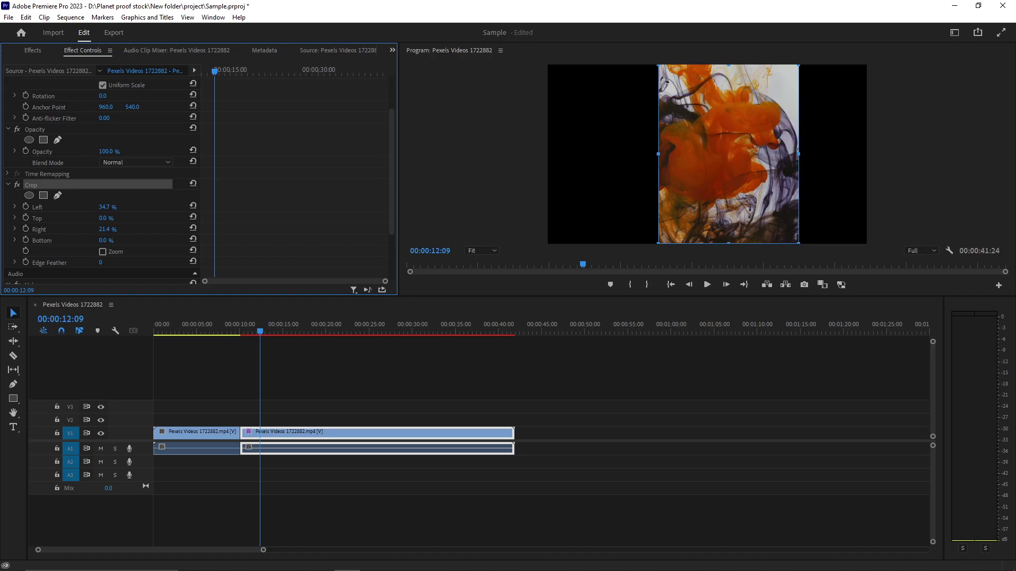
pyautogui.click(193, 205)
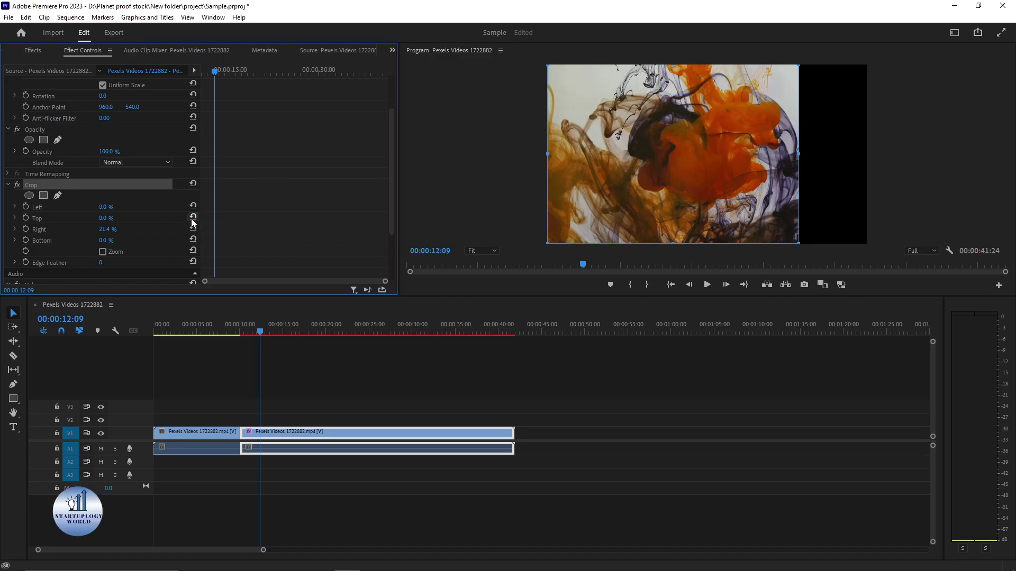
pyautogui.click(193, 228)
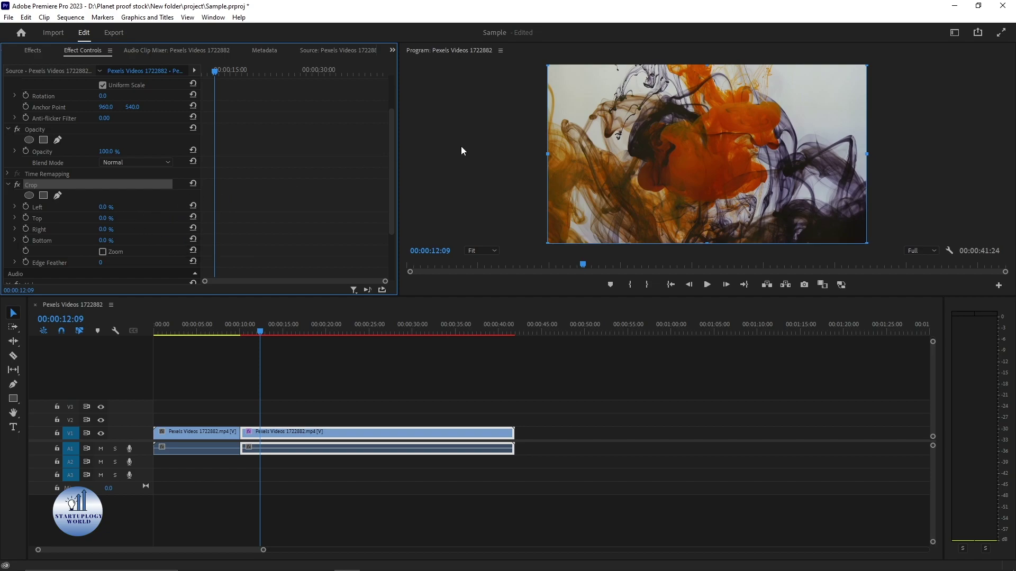
# Crop the second segment on both sides in the preview, about 14.4% from the left and 17.1% from the right
pyautogui.moveTo(548, 153); pyautogui.dragTo(593, 154)
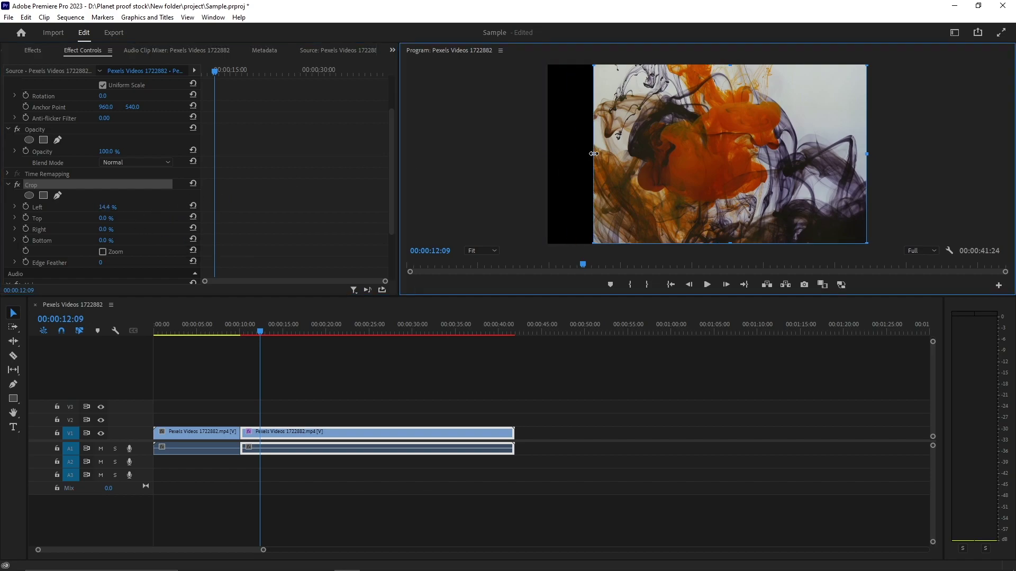
pyautogui.moveTo(867, 156); pyautogui.dragTo(812, 155)
# Play back the sequence from just before the cut to check the cropped segment, and deselect the clip
pyautogui.moveTo(270, 330); pyautogui.dragTo(233, 328)
pyautogui.press('space')
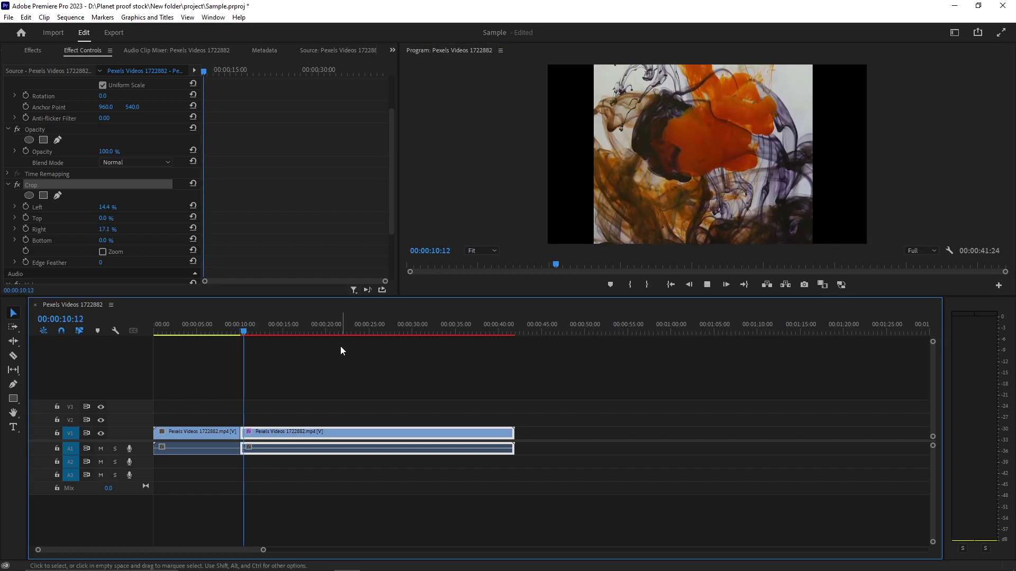
pyautogui.press('space')
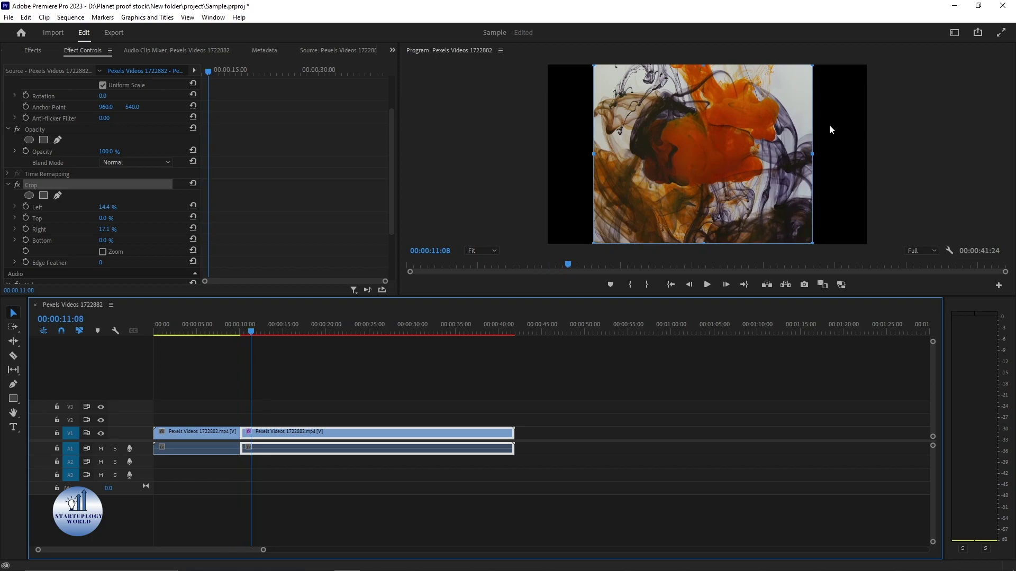
pyautogui.click(326, 356)
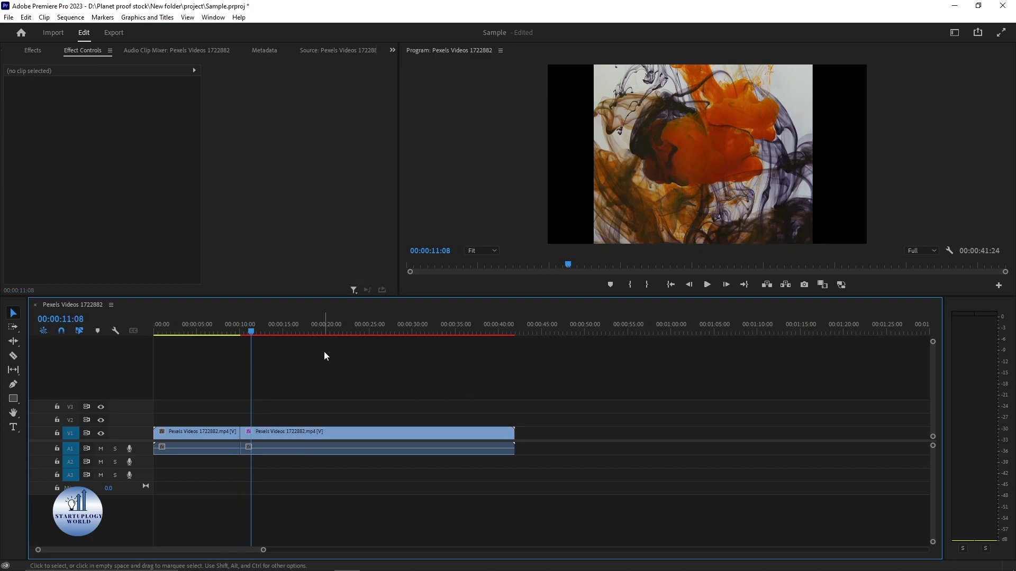